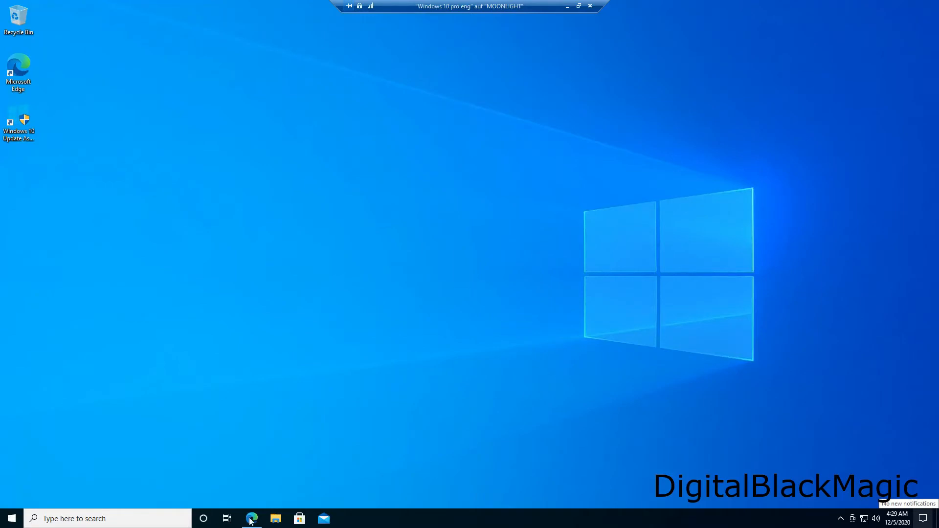
# Switch to Edge and open the list of protected PCs in Active Backup for Business on the NAS
pyautogui.click(256, 520)
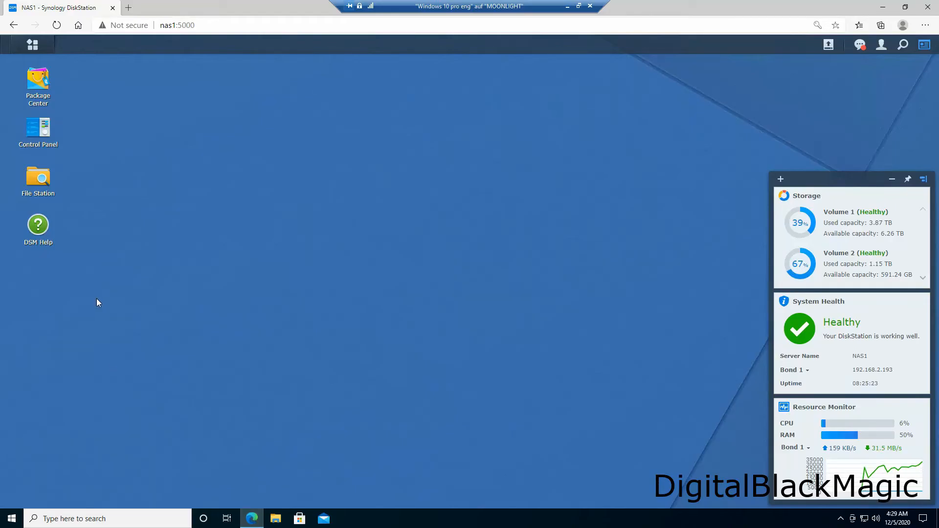
pyautogui.click(33, 45)
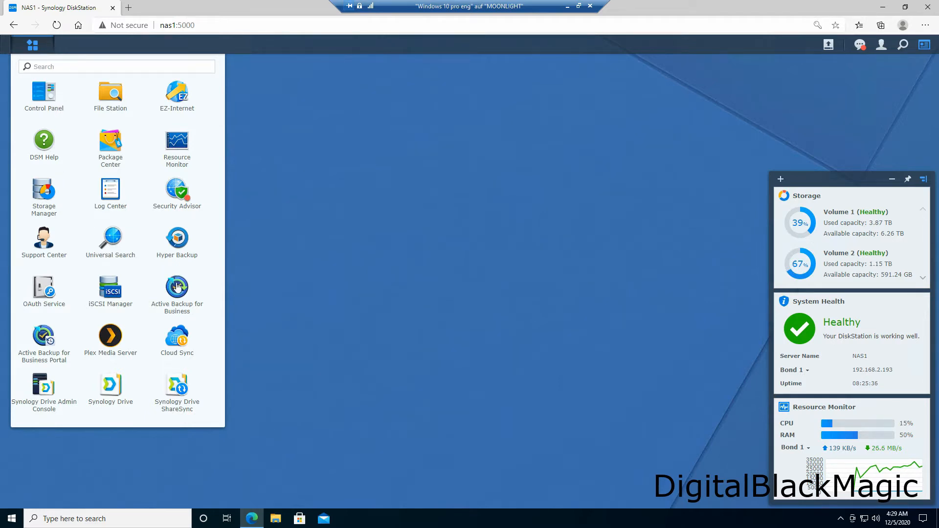
pyautogui.click(177, 288)
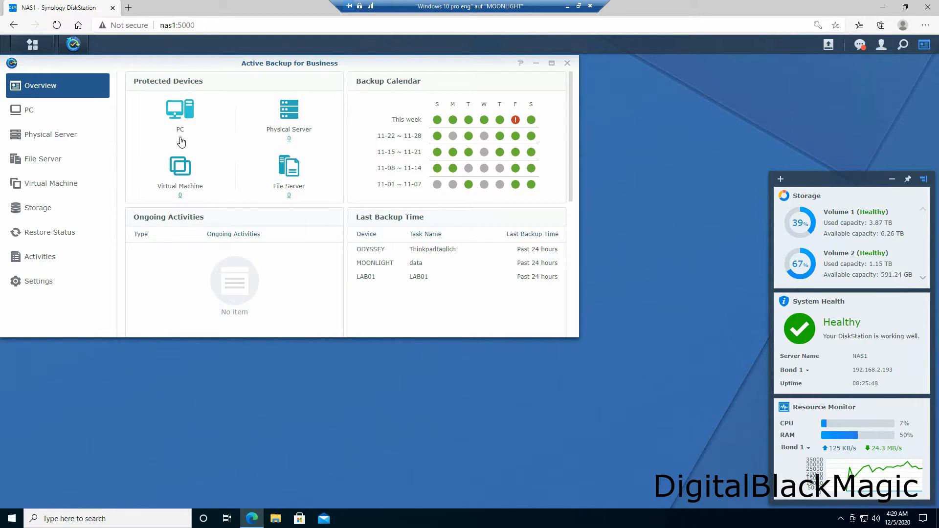
pyautogui.click(180, 139)
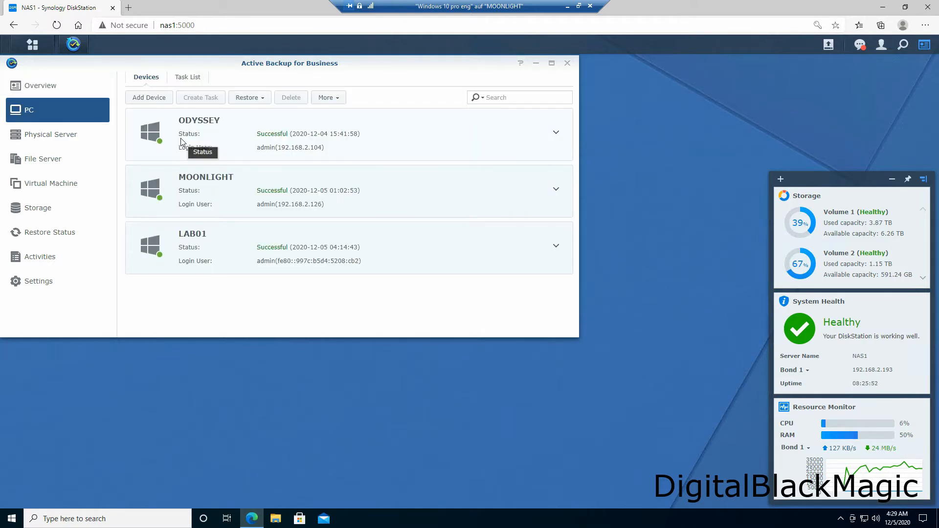
# Start adding a device, download the 64-bit Windows agent installer and run the downloaded file
pyautogui.click(163, 99)
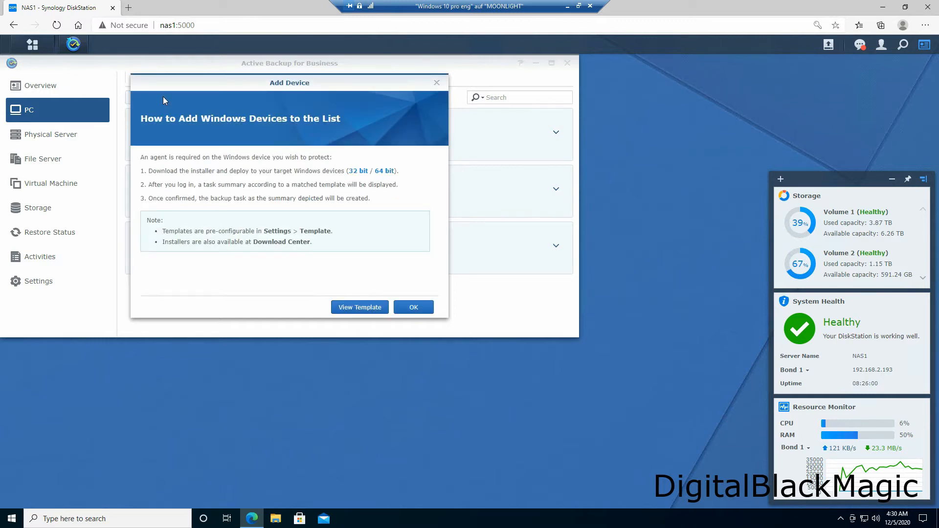
pyautogui.click(384, 171)
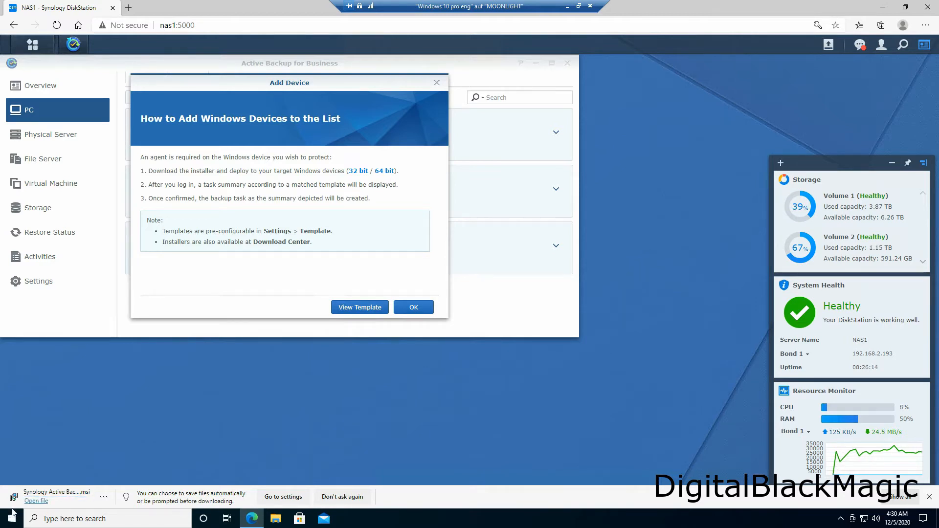
pyautogui.click(45, 501)
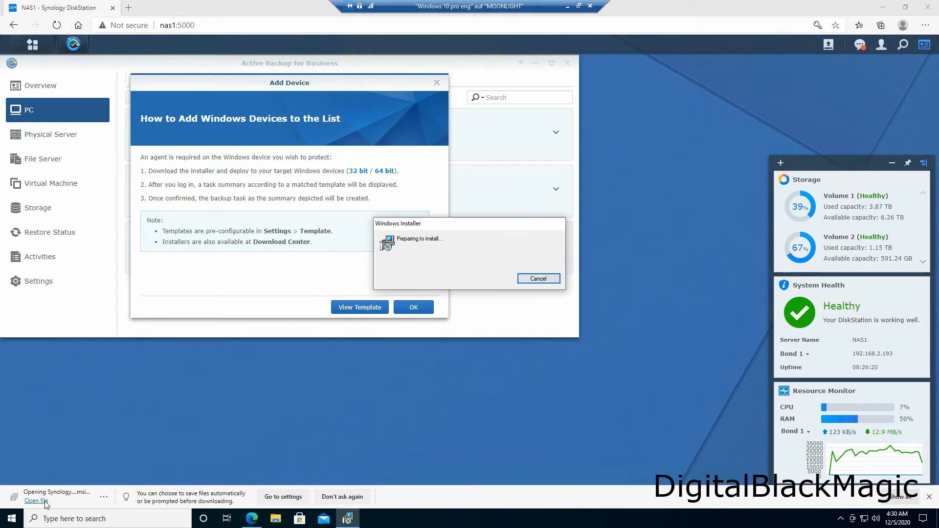
# Install the Synology Active Backup for Business Agent, accepting the license terms and launching the application at the end
pyautogui.click(529, 335)
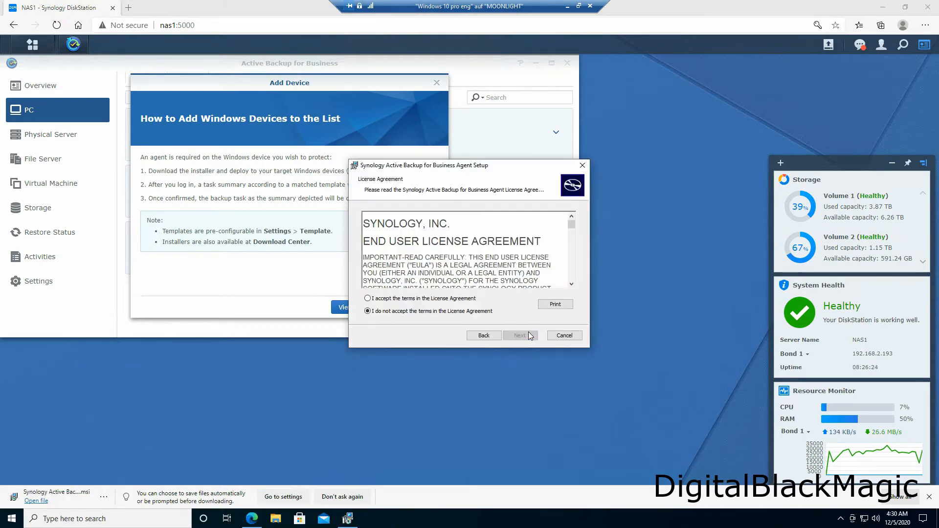
pyautogui.click(414, 299)
pyautogui.click(520, 335)
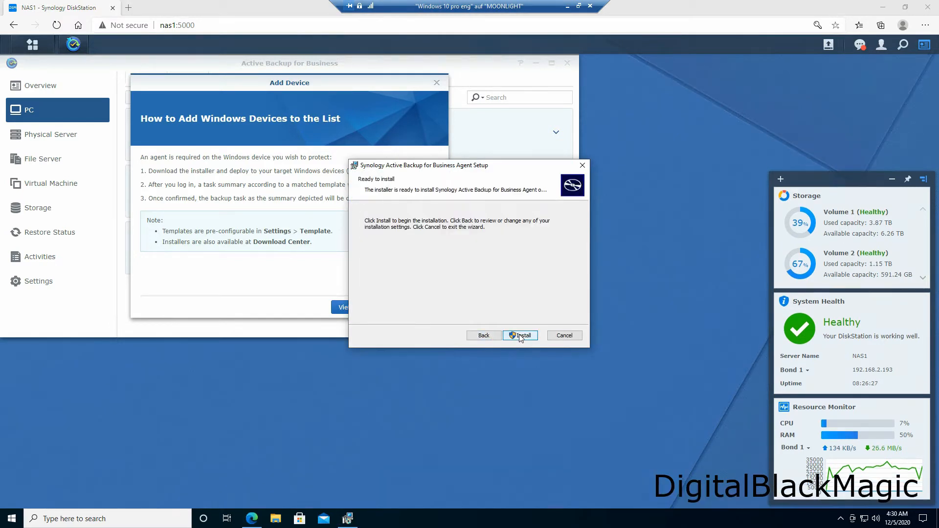
pyautogui.click(520, 336)
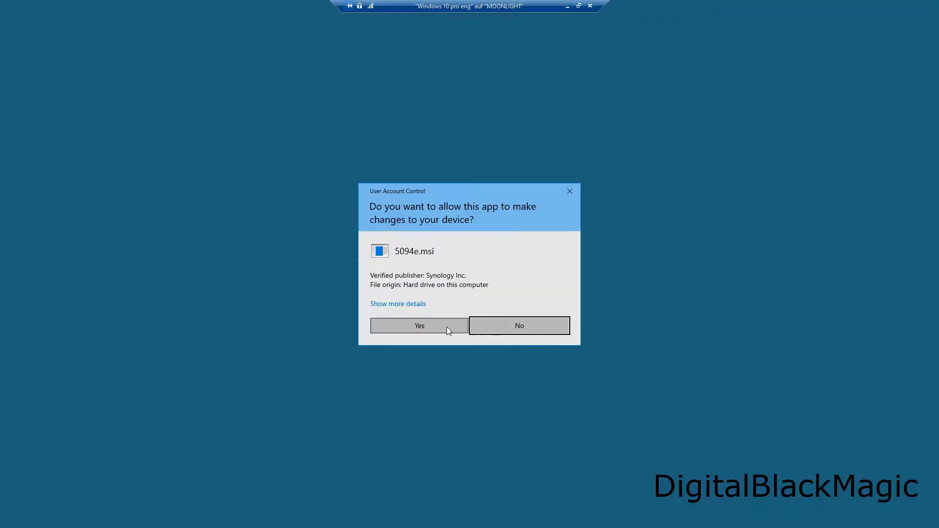
pyautogui.click(447, 327)
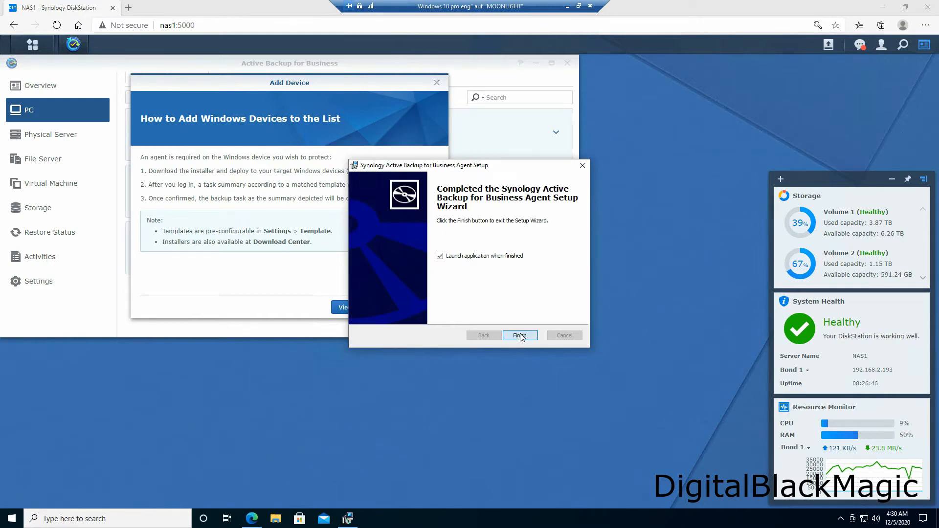
pyautogui.click(520, 336)
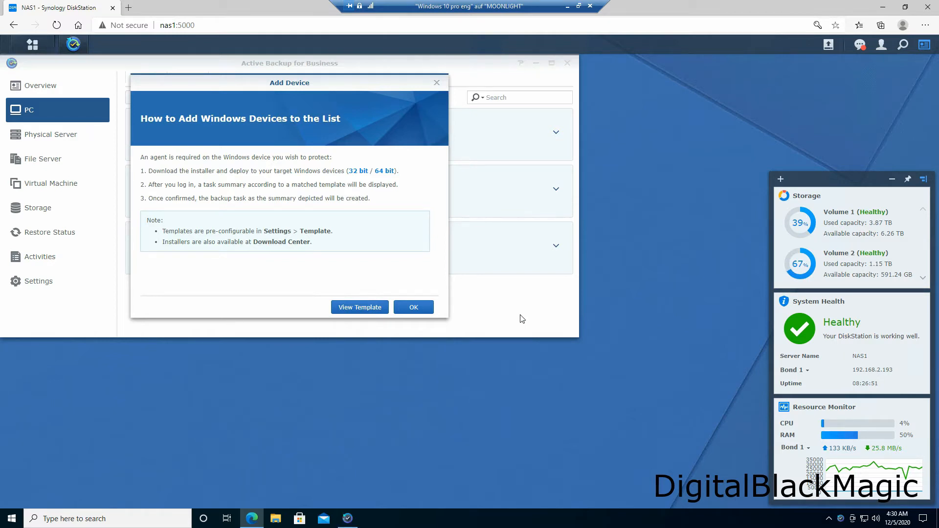
# Connect the agent to server NAS1 as admin with the account password, proceeding despite the untrusted SSL certificate
pyautogui.click(885, 8)
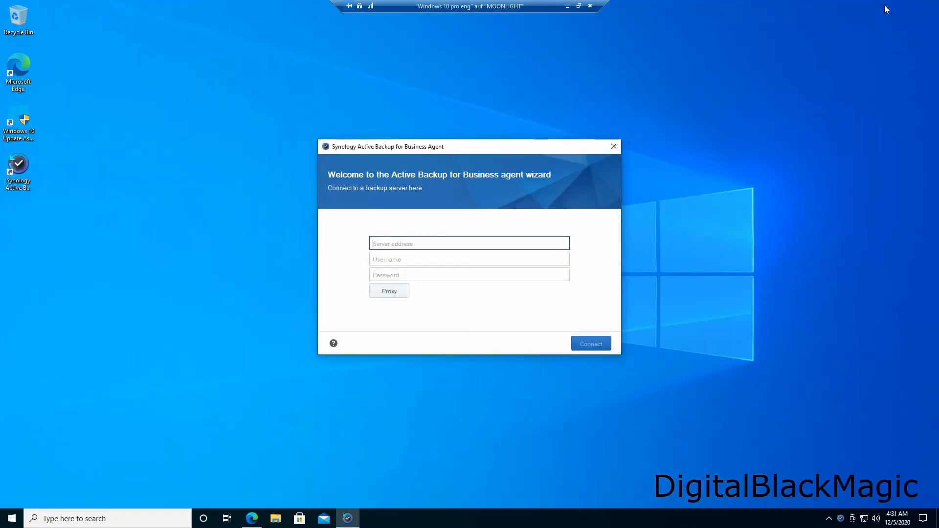
pyautogui.moveTo(457, 146); pyautogui.dragTo(455, 94)
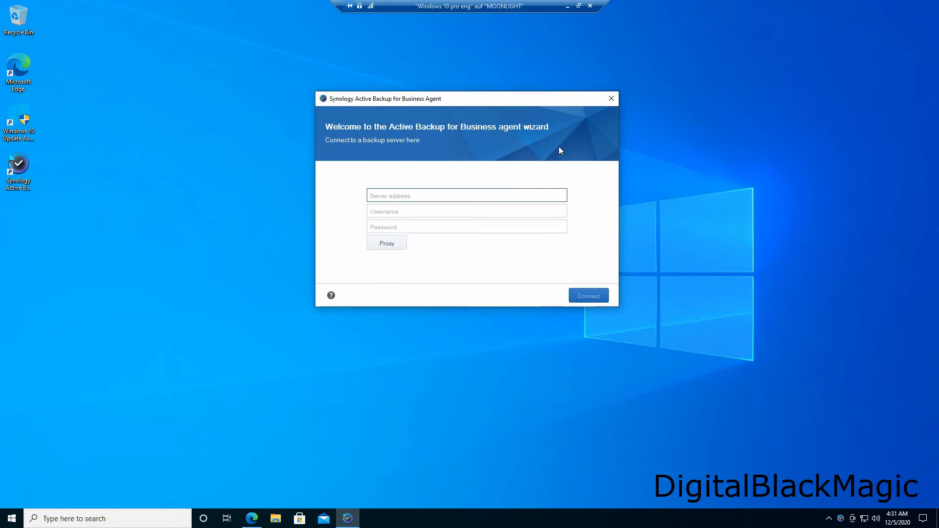
pyautogui.write('NAS1')
pyautogui.press('Tab')
pyautogui.write('ad')
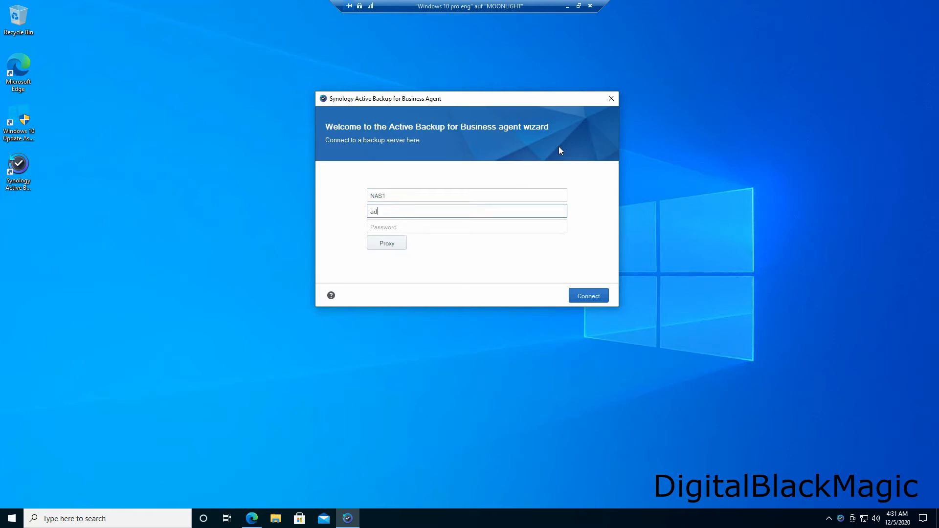
pyautogui.write('min')
pyautogui.click(402, 228)
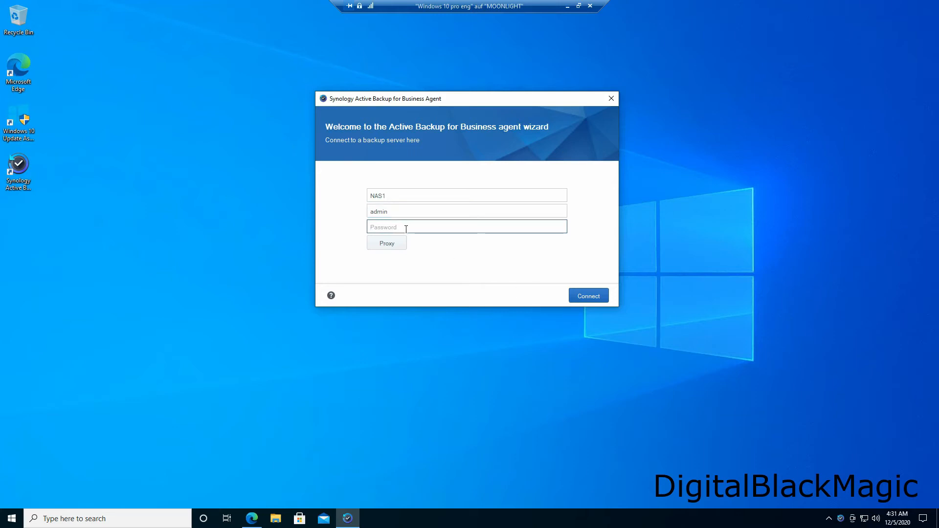
pyautogui.write('•')
pyautogui.press('Return')
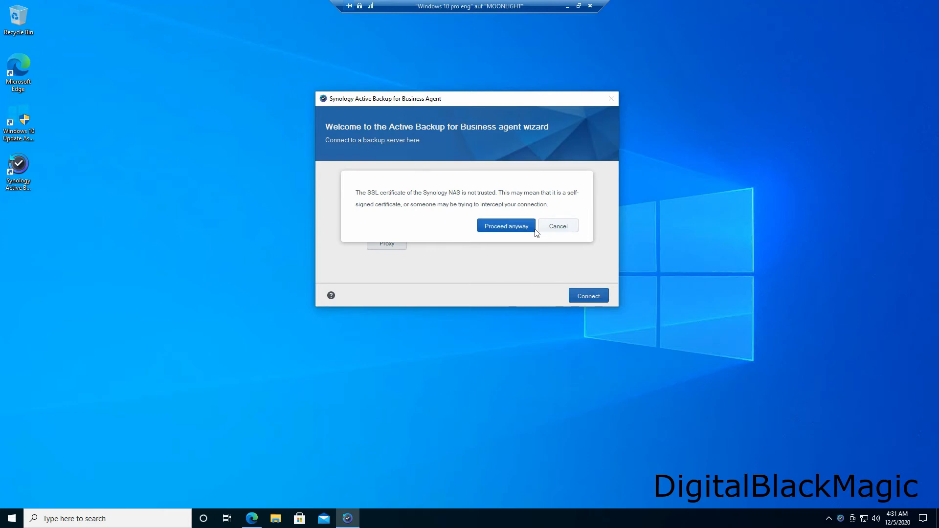
pyautogui.click(510, 227)
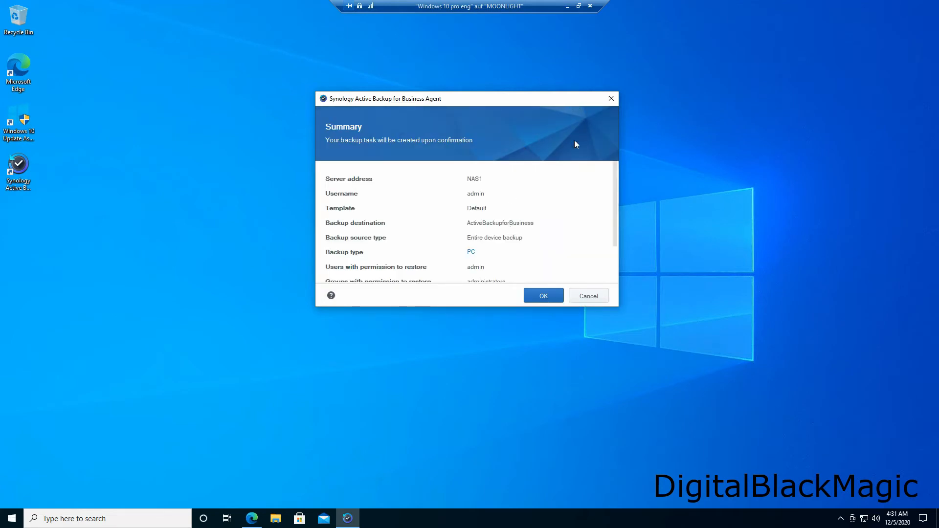
# Review and confirm the backup task summary, and open the agent's status window
pyautogui.scroll(-1, 572, 230)
pyautogui.scroll(-1, 572, 229)
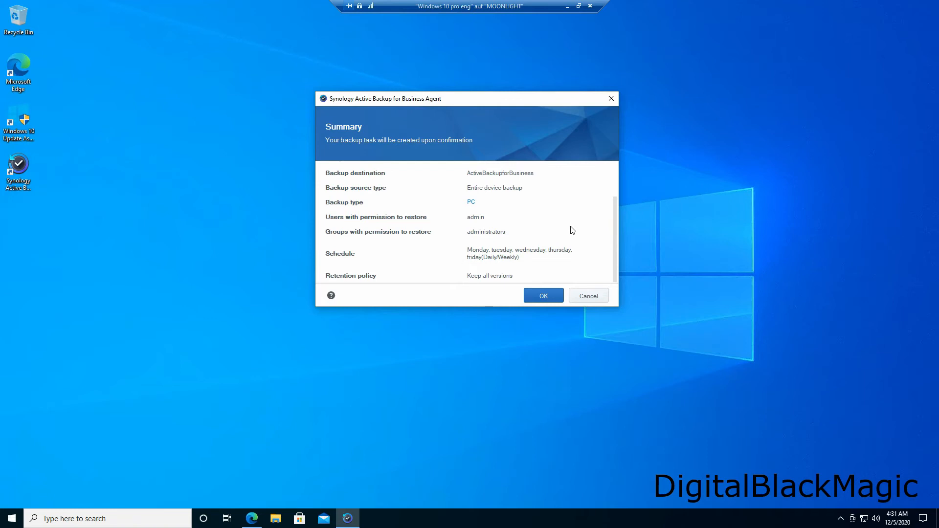
pyautogui.scroll(3, 569, 233)
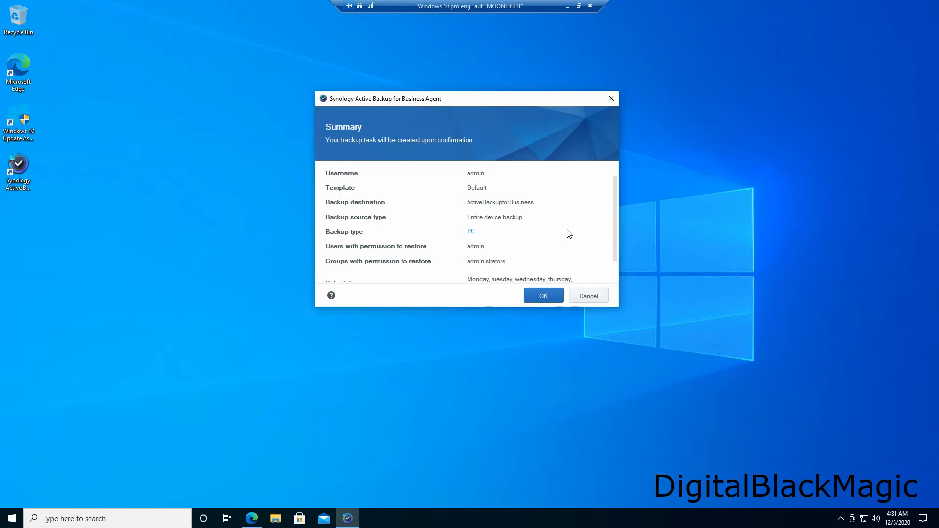
pyautogui.click(541, 296)
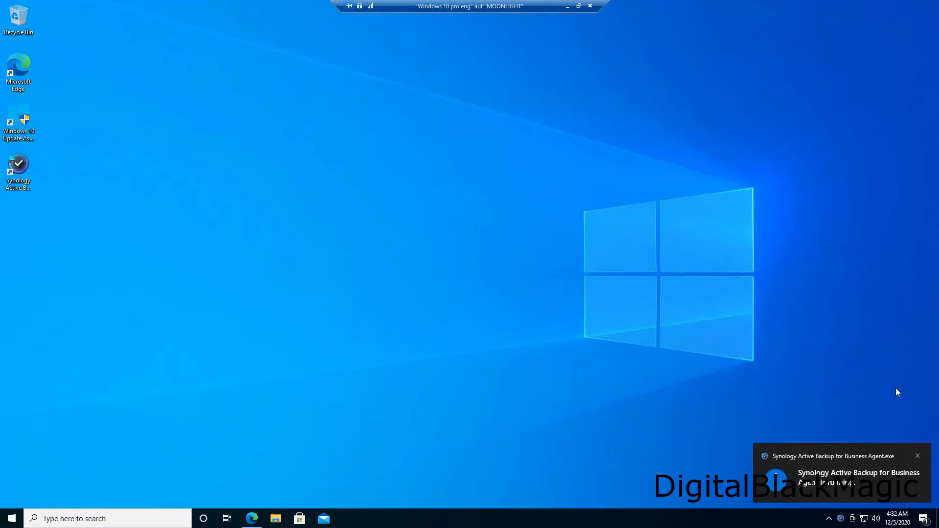
pyautogui.doubleClick(841, 519)
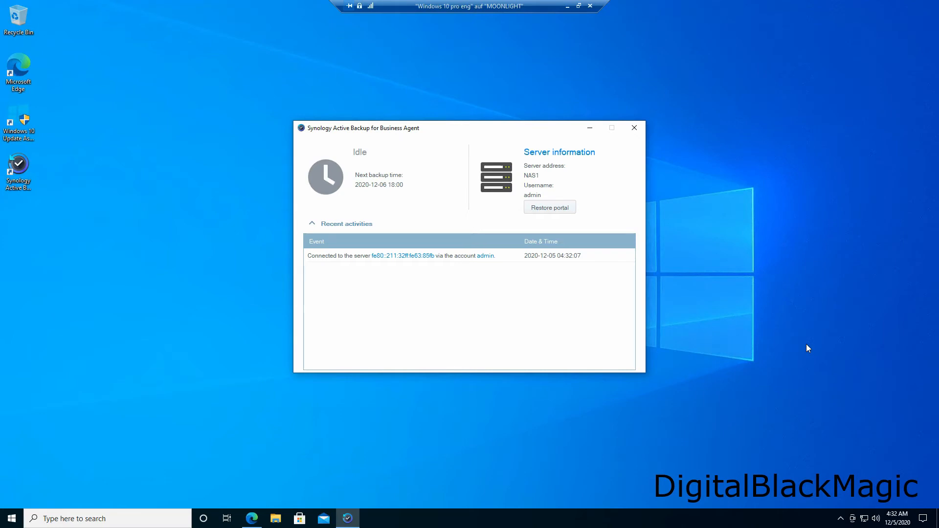
# Switch back to Edge, close the Add Device instructions and select the device DESKTOP-FP2R358
pyautogui.click(251, 518)
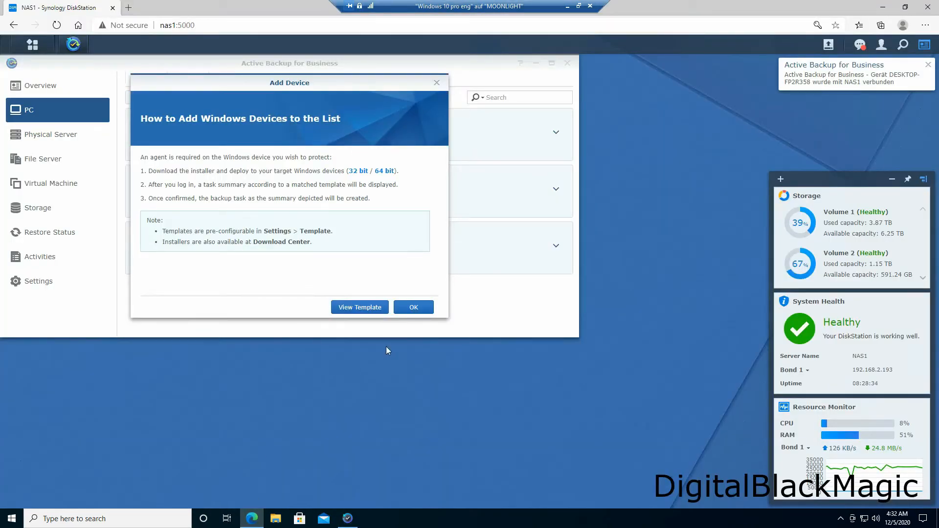
pyautogui.click(413, 308)
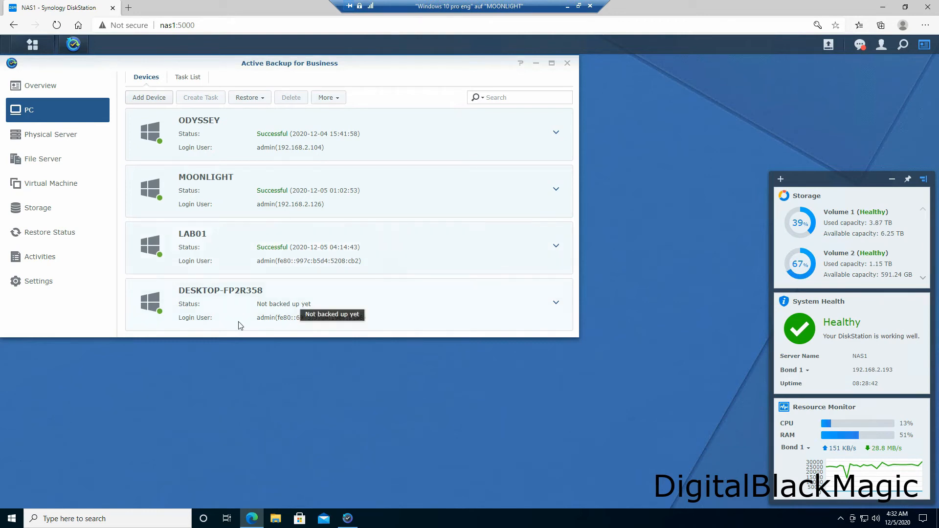
pyautogui.click(269, 308)
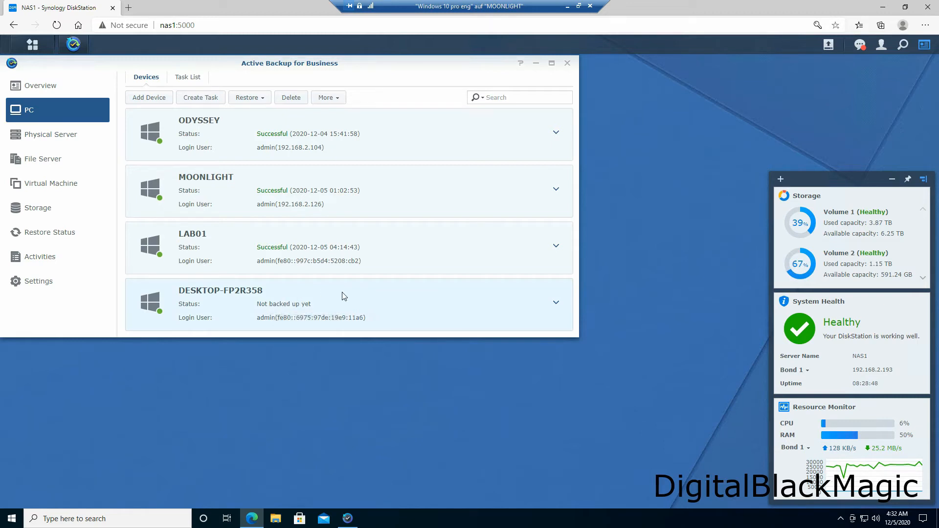
# Show the PC task list full size with a wider Device column and run the admin-Default backup task for DESKTOP-FP2R358
pyautogui.click(193, 78)
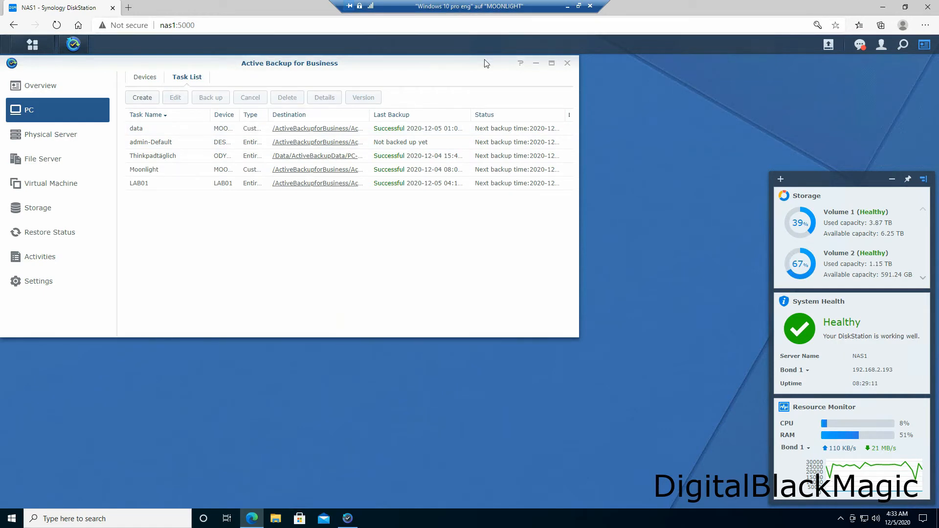
pyautogui.click(552, 64)
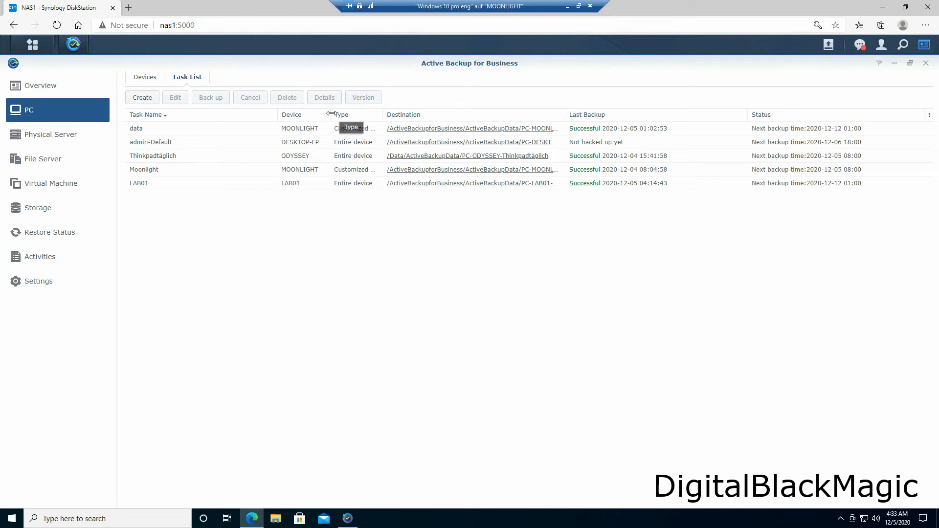
pyautogui.moveTo(331, 113); pyautogui.dragTo(415, 115)
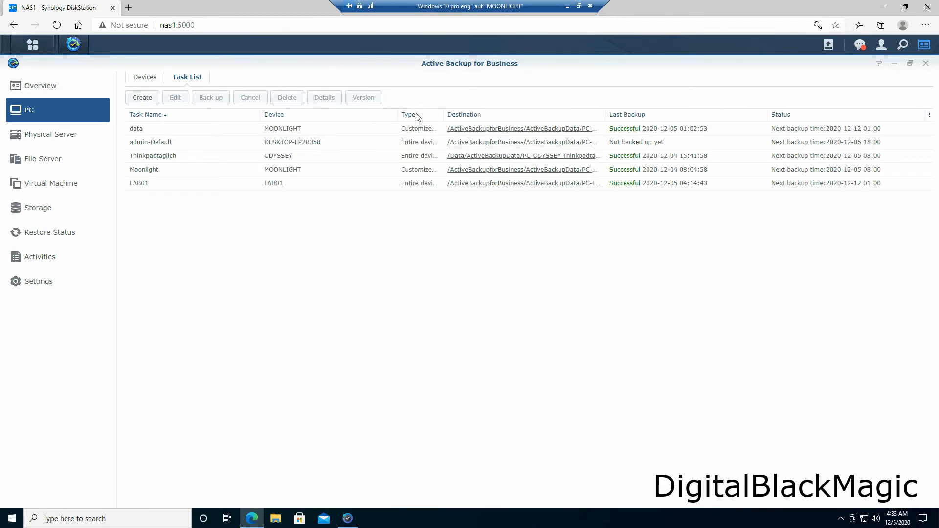
pyautogui.click(301, 147)
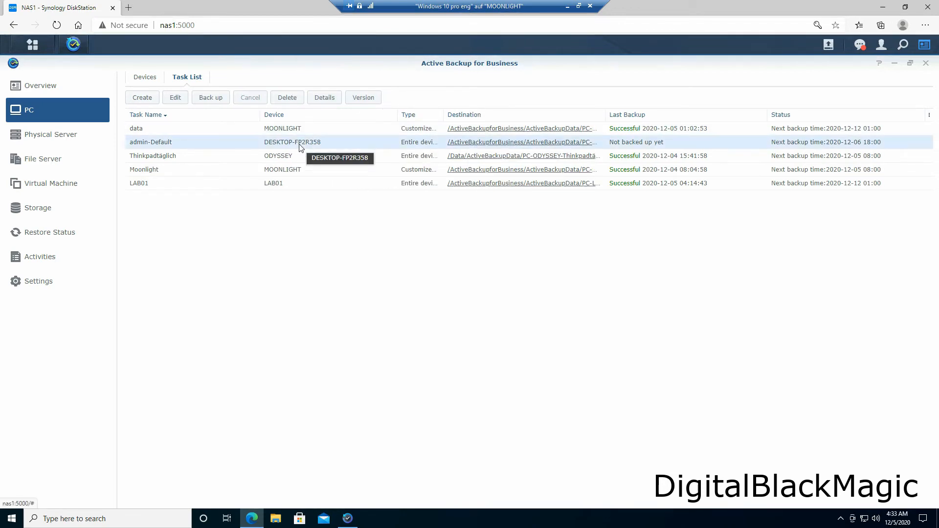
pyautogui.click(211, 98)
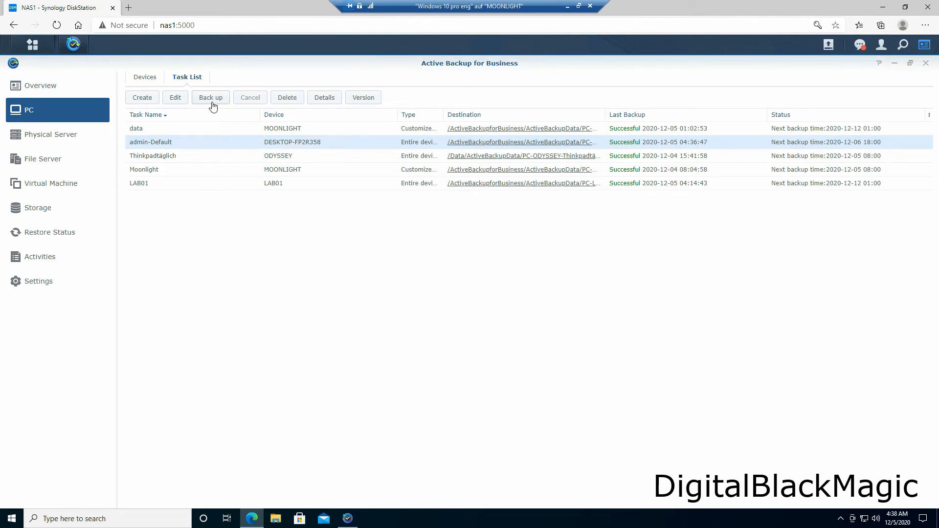
# Edit the admin-Default task and rename it "Backup all system"
pyautogui.click(176, 100)
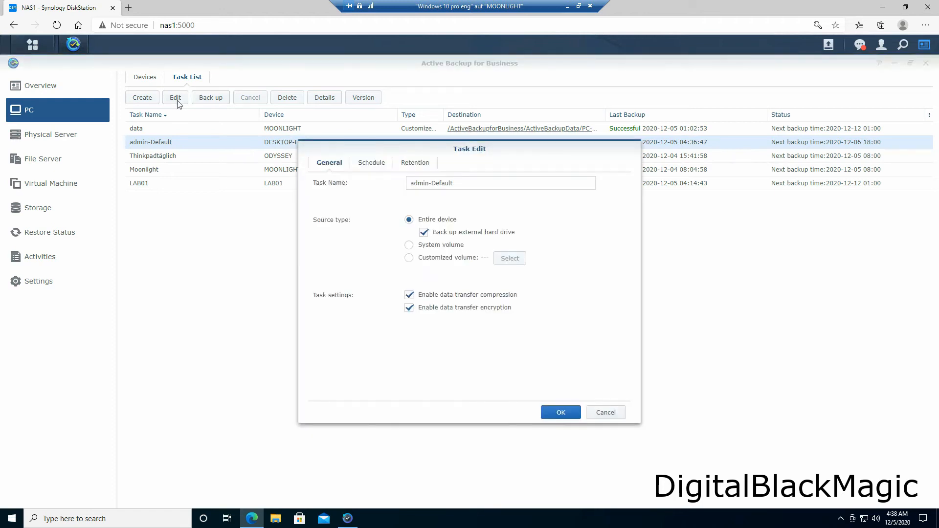
pyautogui.tripleClick(468, 183)
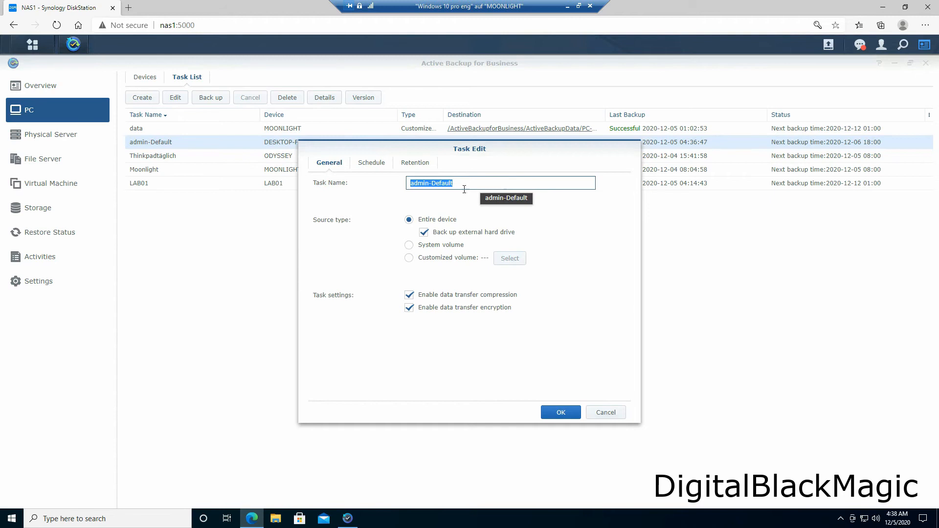
pyautogui.press('BackSpace')
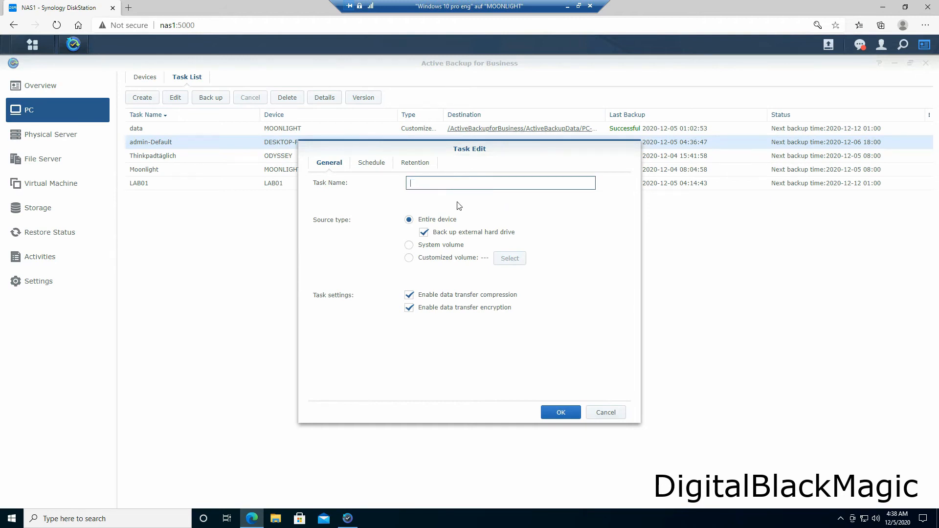
pyautogui.write('Backup all system')
# Set the backup task's schedule to run on Sunday only, starting at 10:00
pyautogui.click(371, 164)
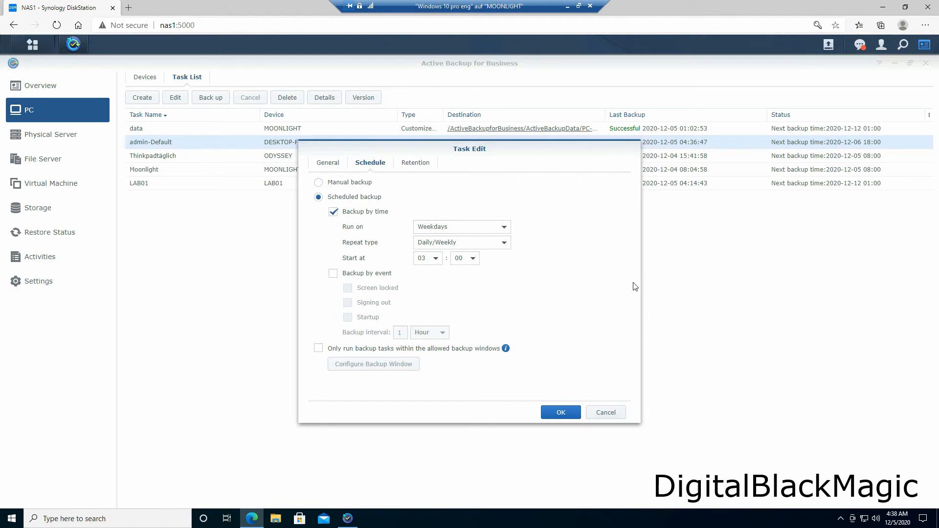
pyautogui.click(504, 229)
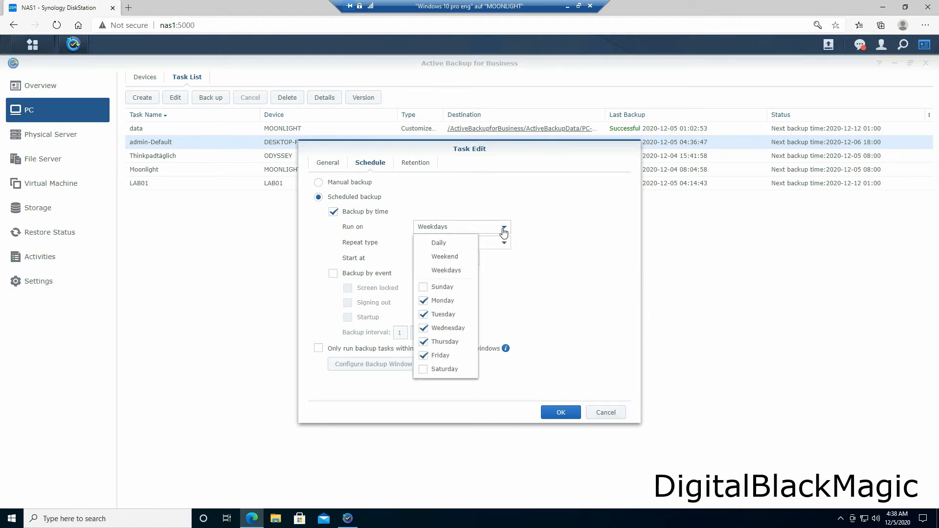
pyautogui.click(452, 257)
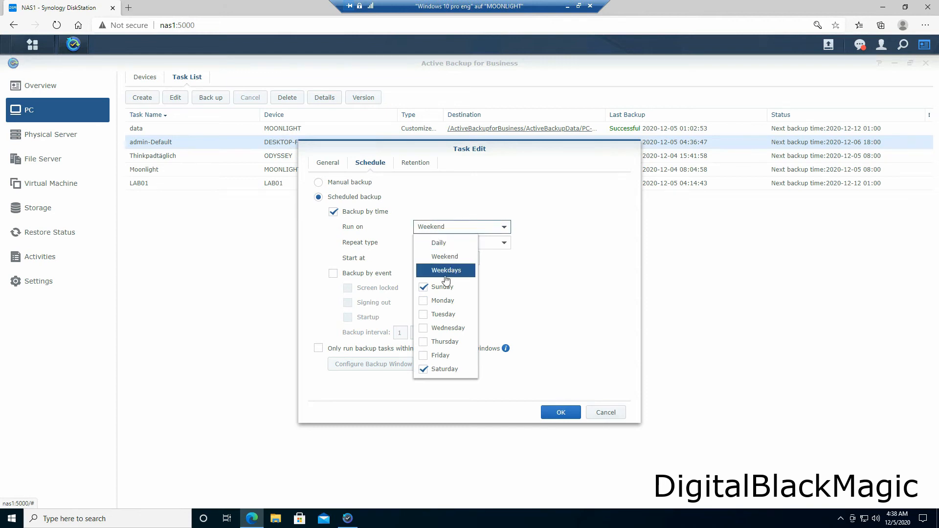
pyautogui.click(423, 370)
pyautogui.click(562, 300)
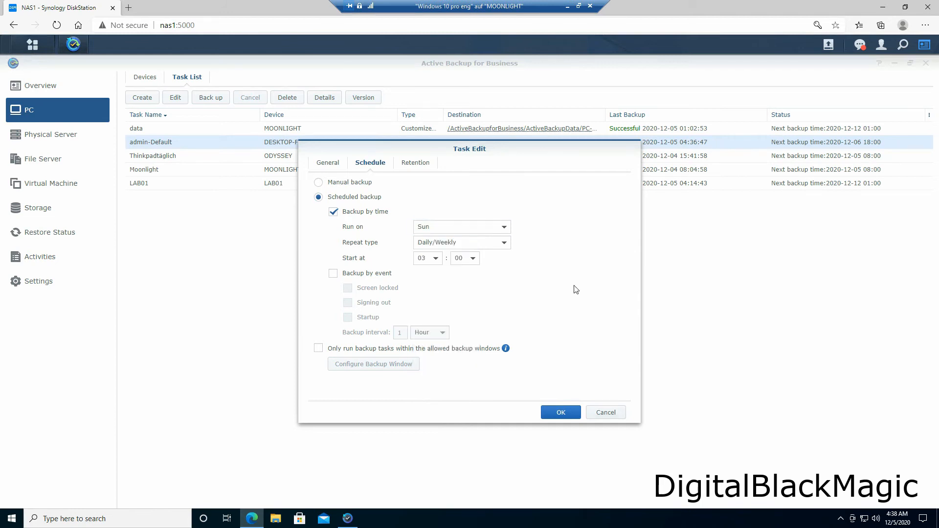
pyautogui.click(439, 259)
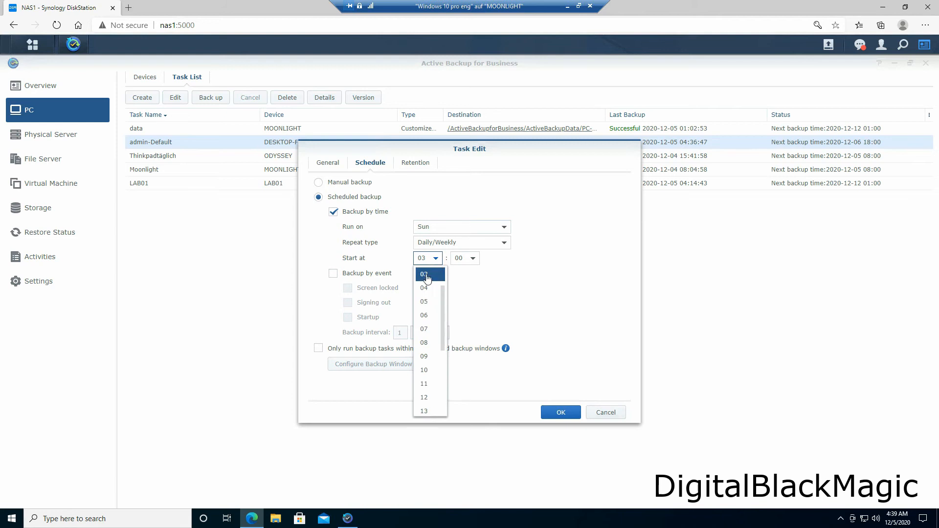
pyautogui.click(435, 368)
# Set retention to keep monthly versions for 3 months and yearly versions for 10 years, without the latest-versions limit, and save the task
pyautogui.click(413, 164)
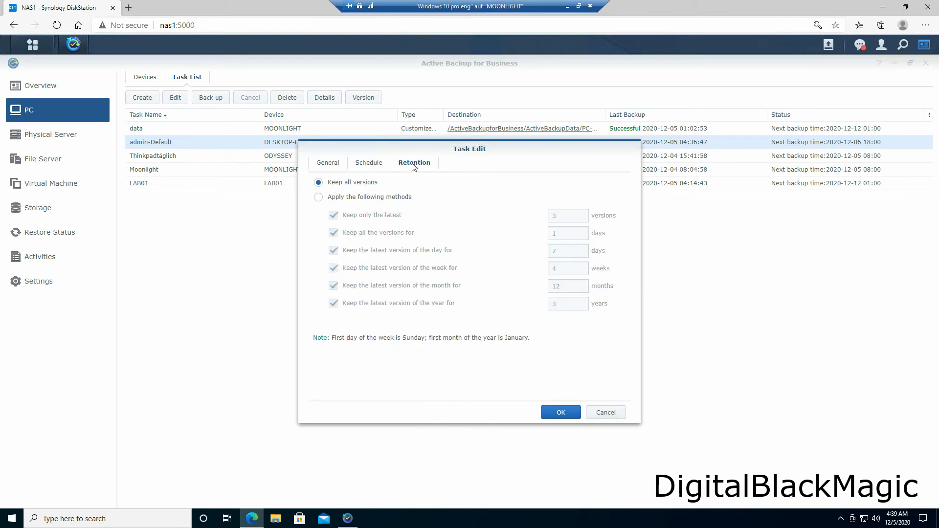
pyautogui.click(349, 198)
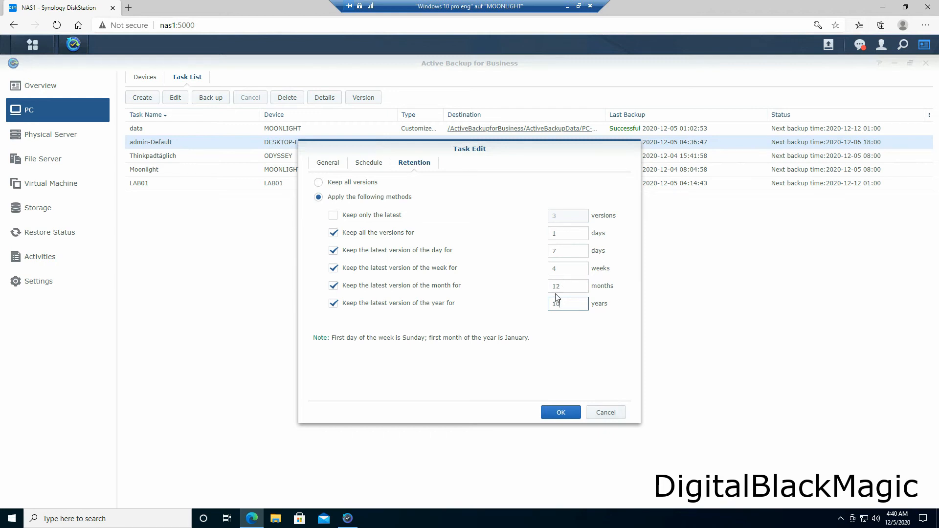
pyautogui.doubleClick(558, 286)
pyautogui.write('3')
pyautogui.doubleClick(565, 273)
pyautogui.click(573, 413)
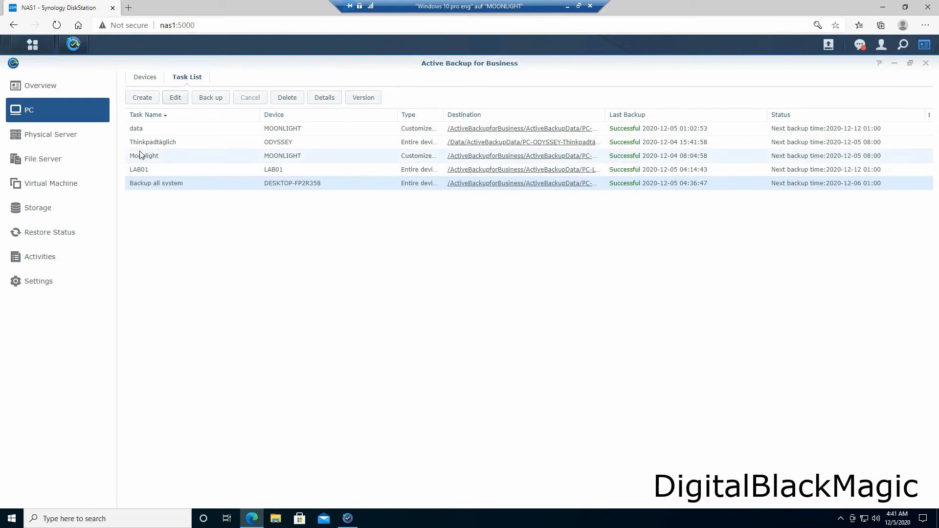
# Go through the Overview to the protected PCs, select ODYSSEY and open its Restore Portal
pyautogui.click(58, 91)
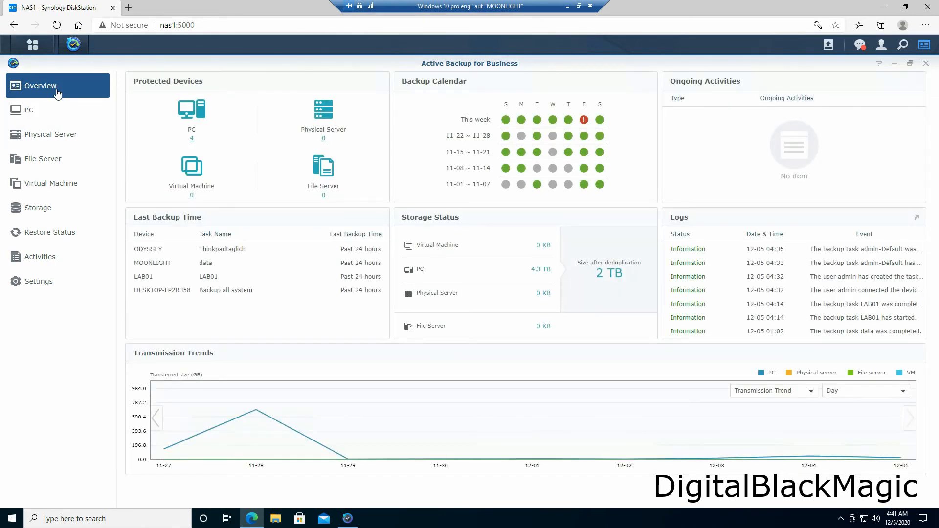
pyautogui.click(192, 140)
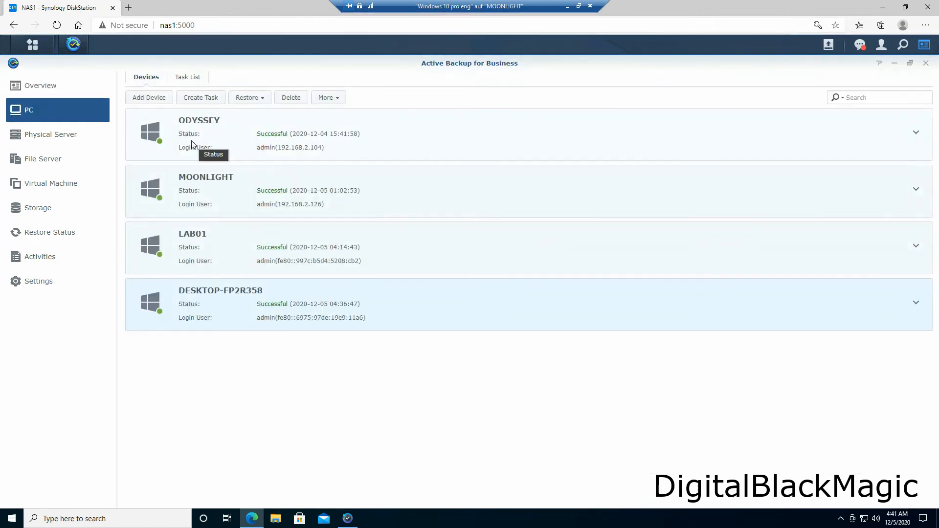
pyautogui.click(191, 143)
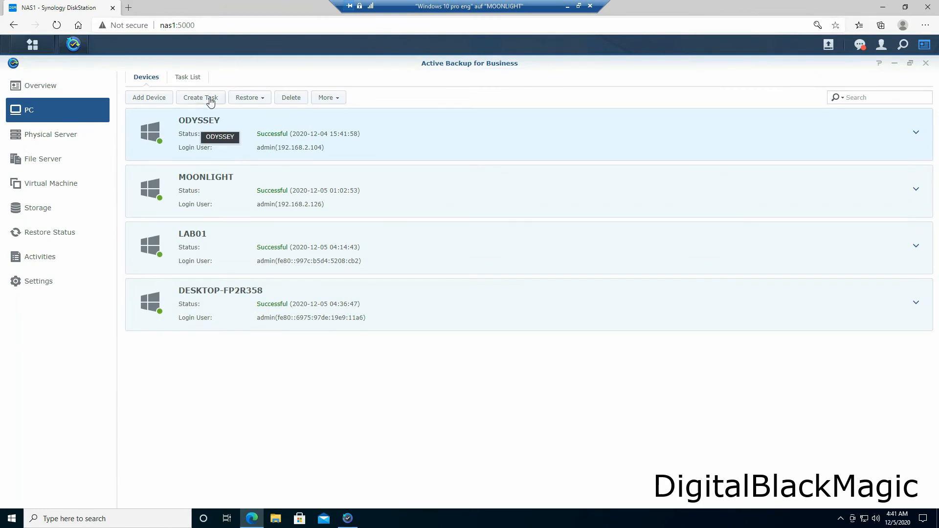
pyautogui.click(246, 98)
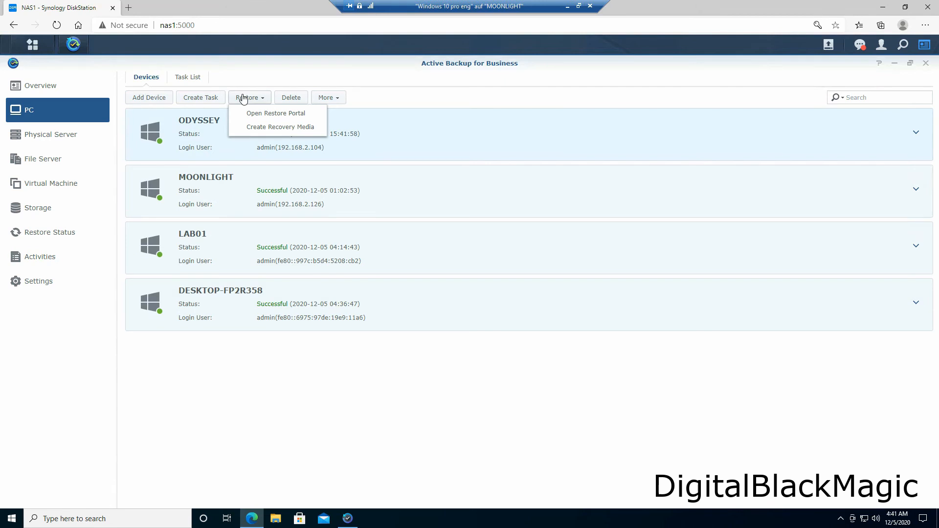
pyautogui.click(264, 116)
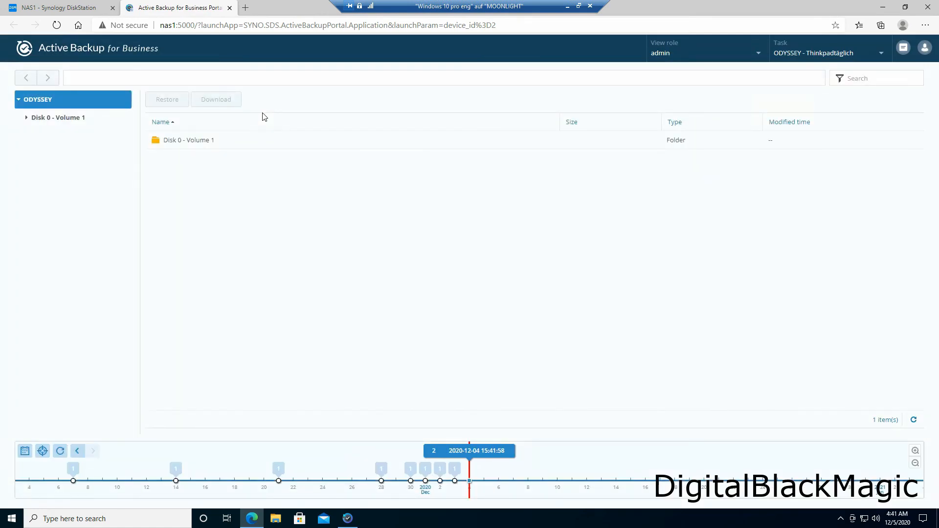
# Browse the ODYSSEY backup into Disk 0 - Volume 1 > ESD > Windows
pyautogui.doubleClick(197, 141)
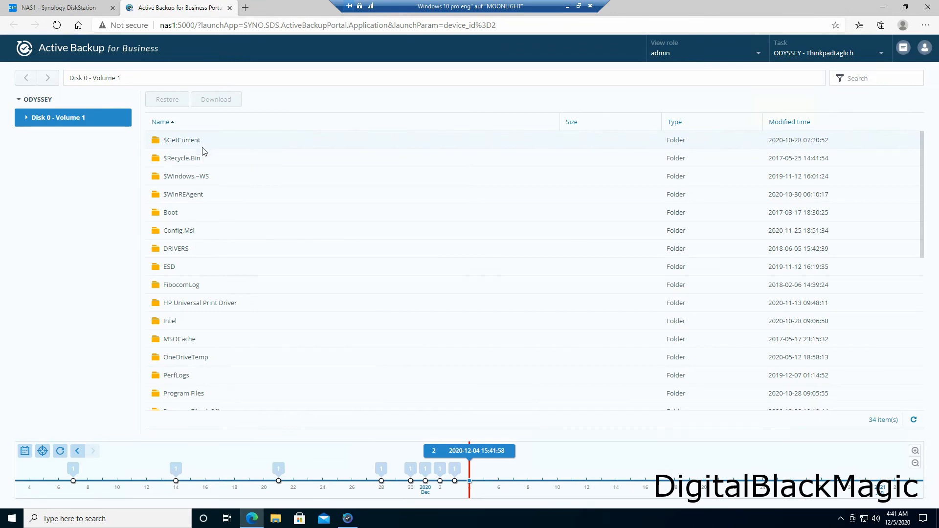
pyautogui.doubleClick(175, 272)
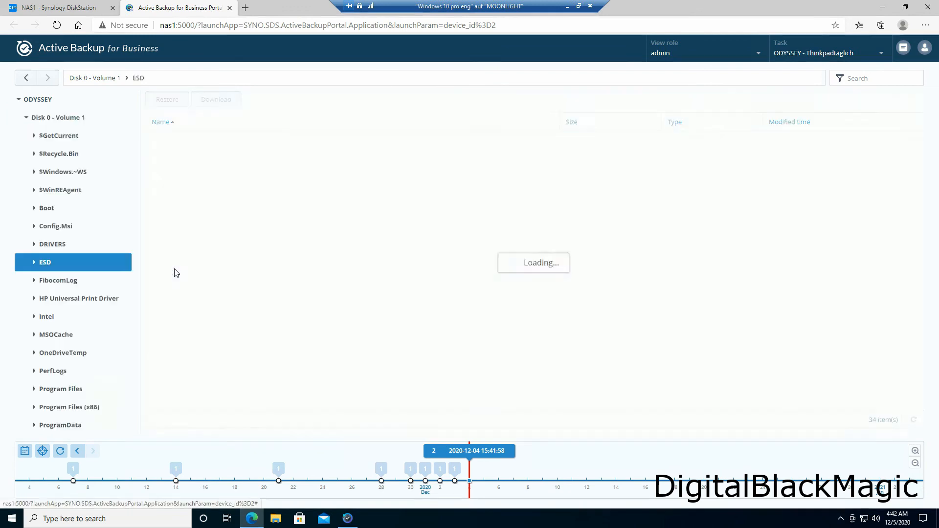
pyautogui.doubleClick(173, 141)
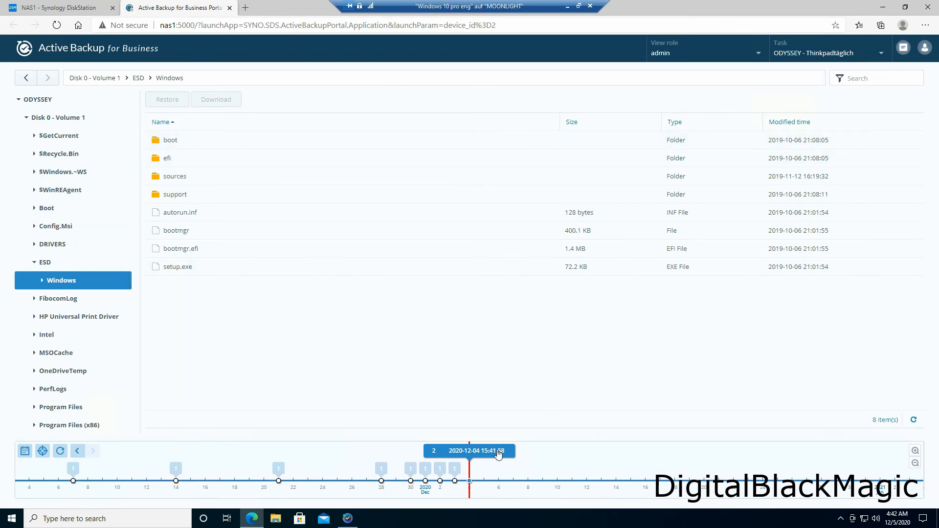
pyautogui.moveTo(470, 462)
pyautogui.mouseDown()
pyautogui.moveTo(432, 467)
pyautogui.moveTo(777, 451)
pyautogui.moveTo(937, 429)
pyautogui.mouseUp()
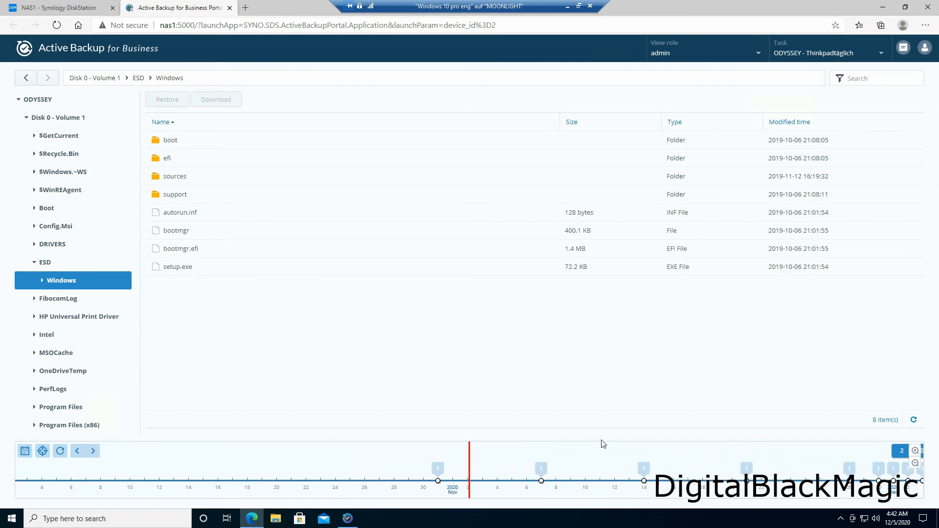
pyautogui.moveTo(482, 463); pyautogui.dragTo(514, 459)
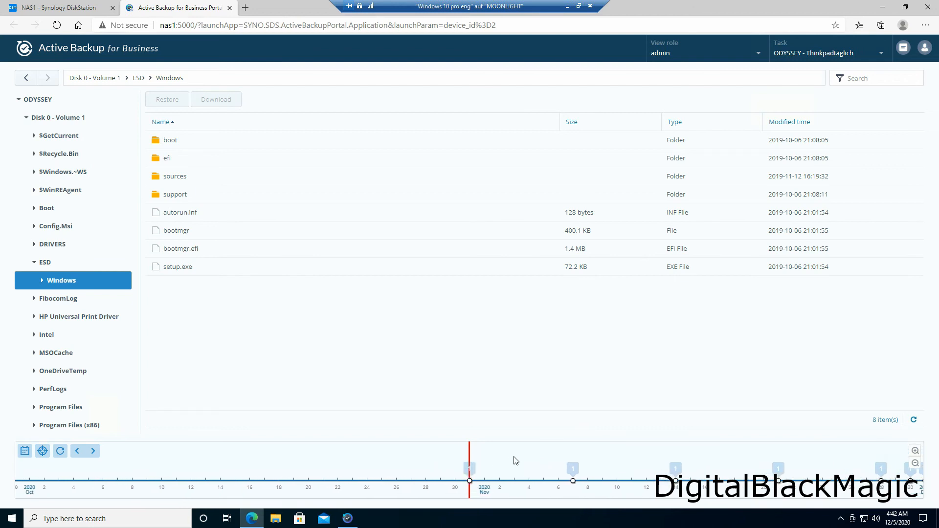
pyautogui.click(470, 481)
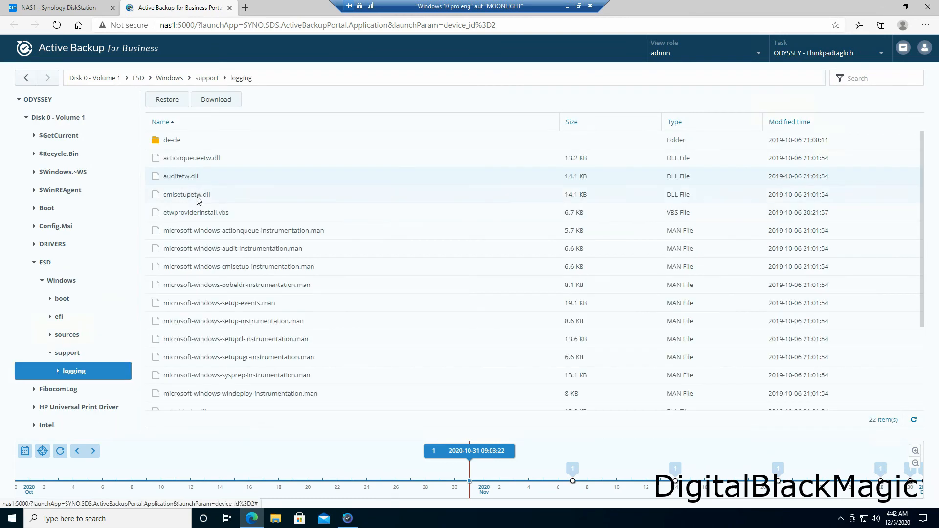
pyautogui.rightClick(190, 213)
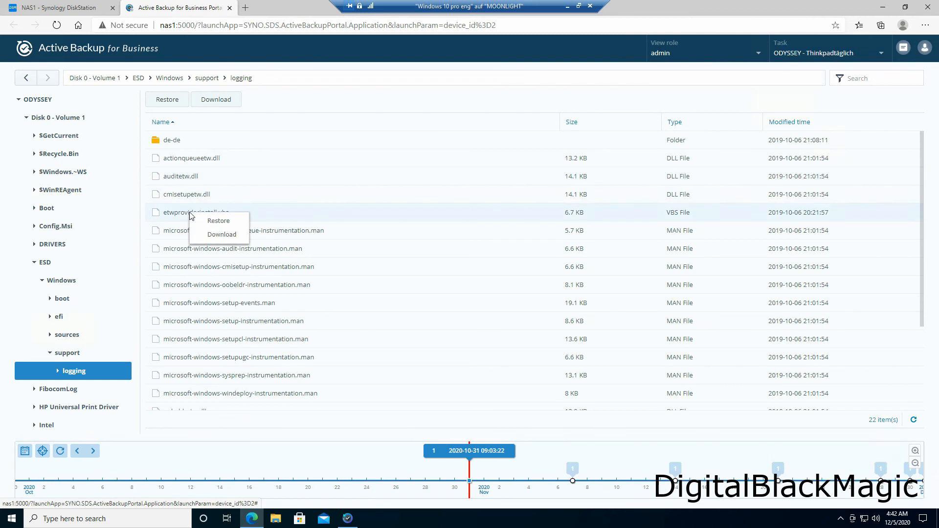
pyautogui.click(218, 235)
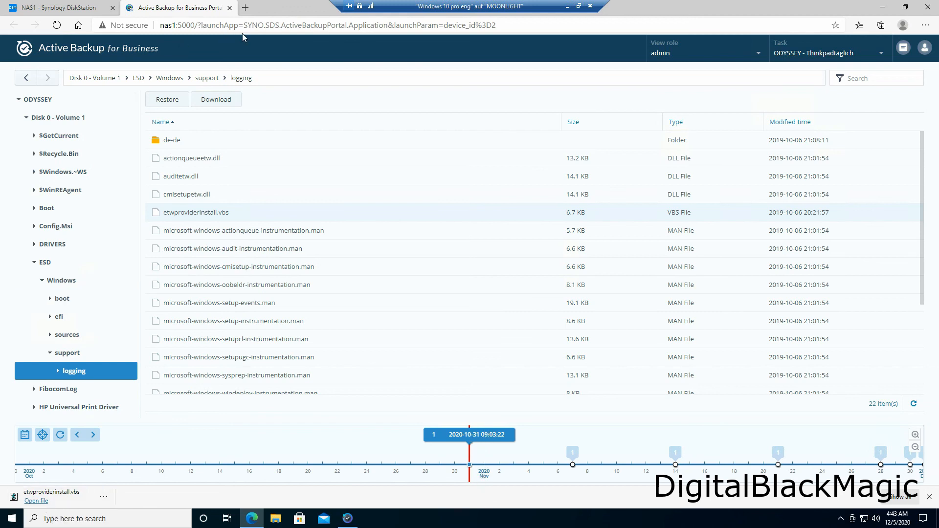
# Close the Restore Portal and delete the device DESKTOP-FP2R358 together with its backed-up data
pyautogui.click(229, 8)
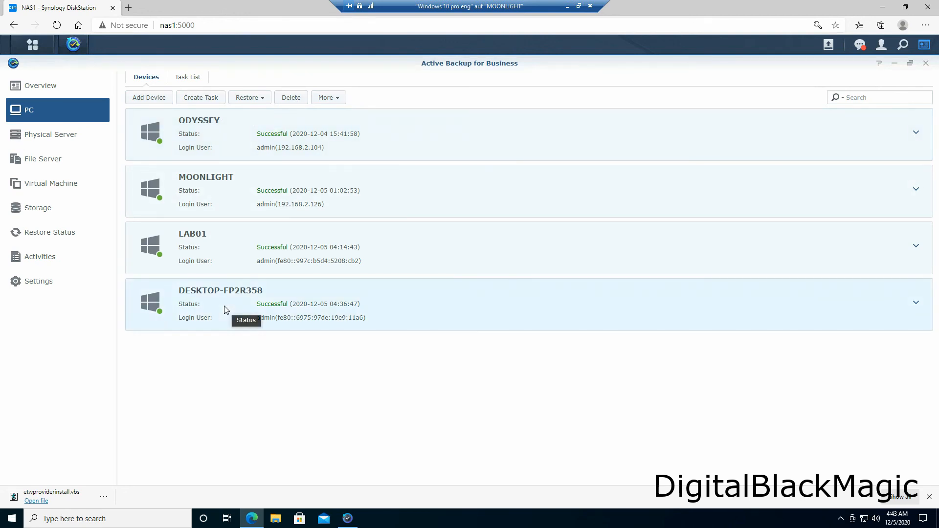
pyautogui.click(292, 100)
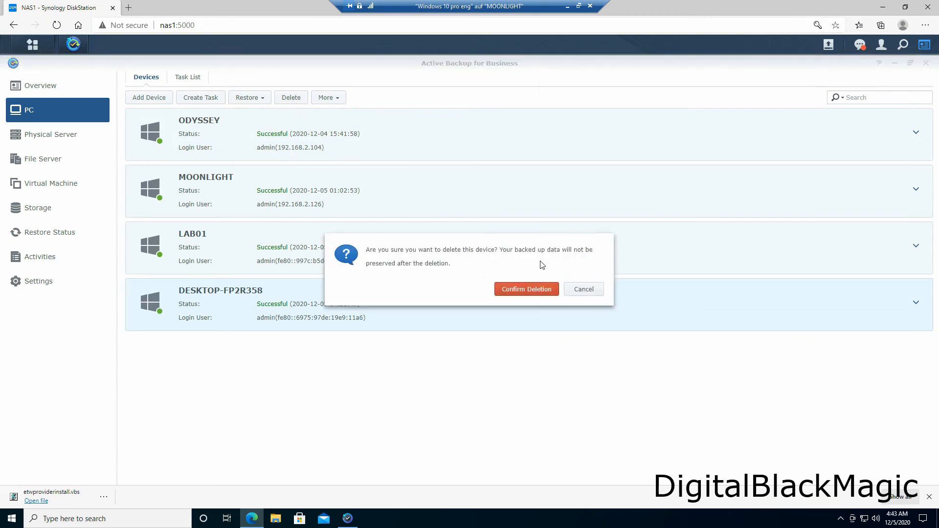
pyautogui.click(523, 290)
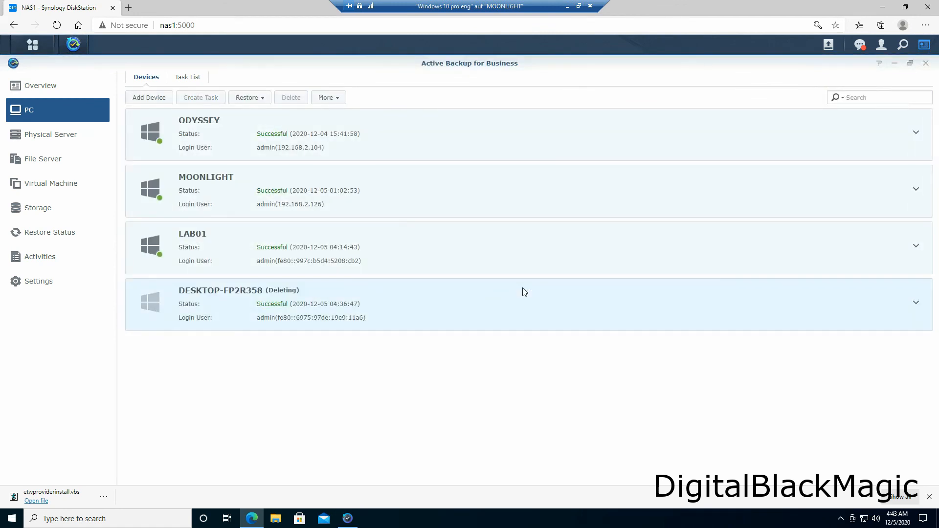